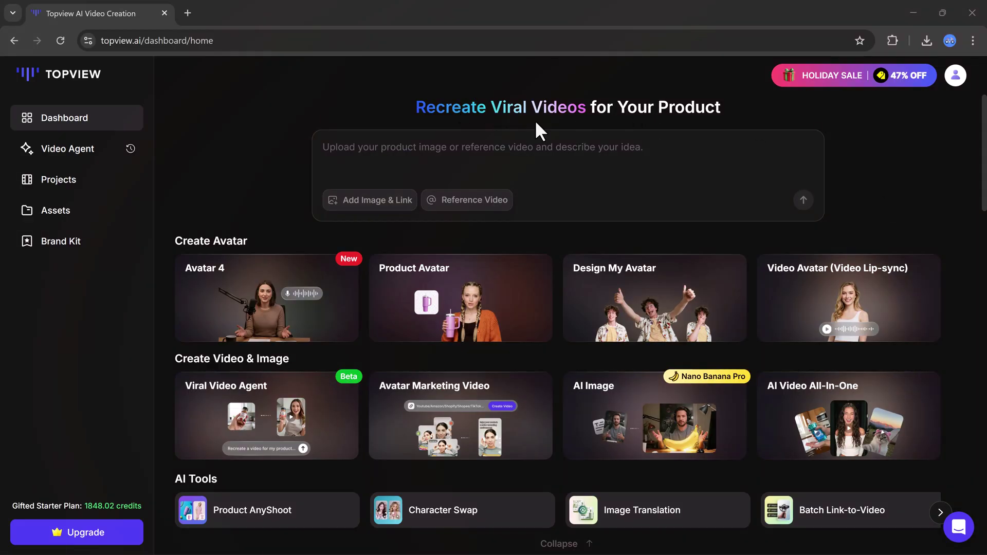
Paste the fast-paced vertical 9:16 UGC TikTok-style ad prompt into the Video Agent and send it.
click(456, 155)
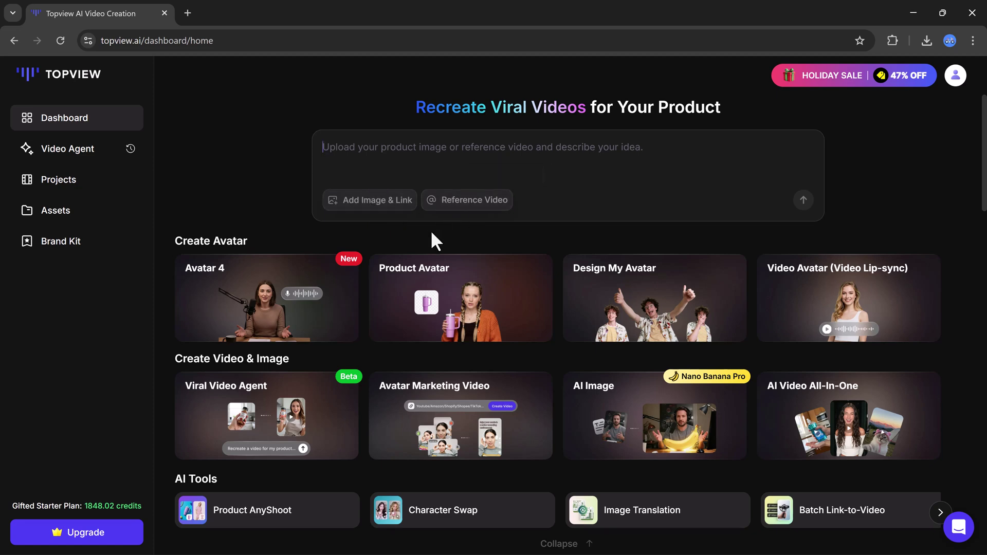
scroll(432, 229, down, 2)
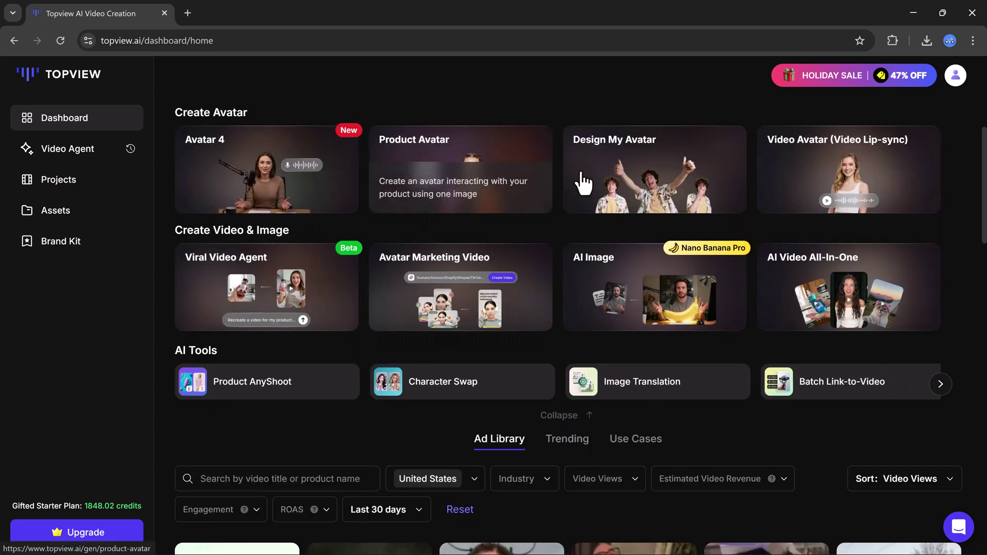
scroll(776, 271, down, 5)
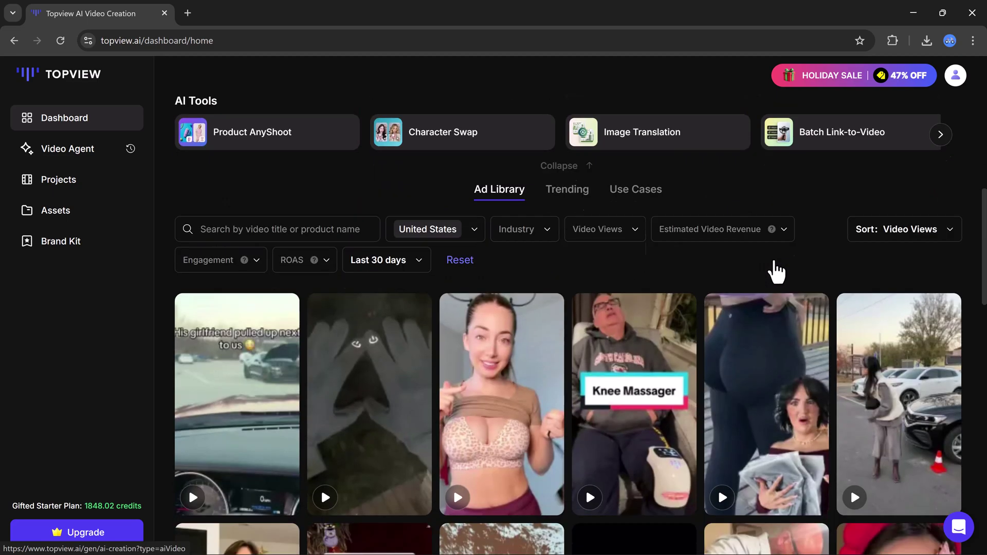
scroll(654, 232, down, 2)
scroll(654, 233, down, 10)
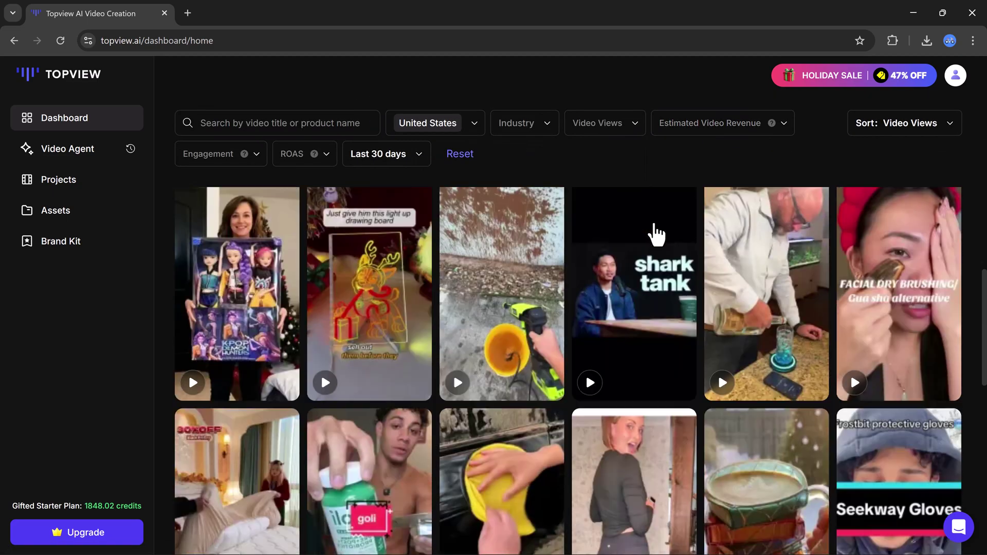
scroll(657, 234, down, 3)
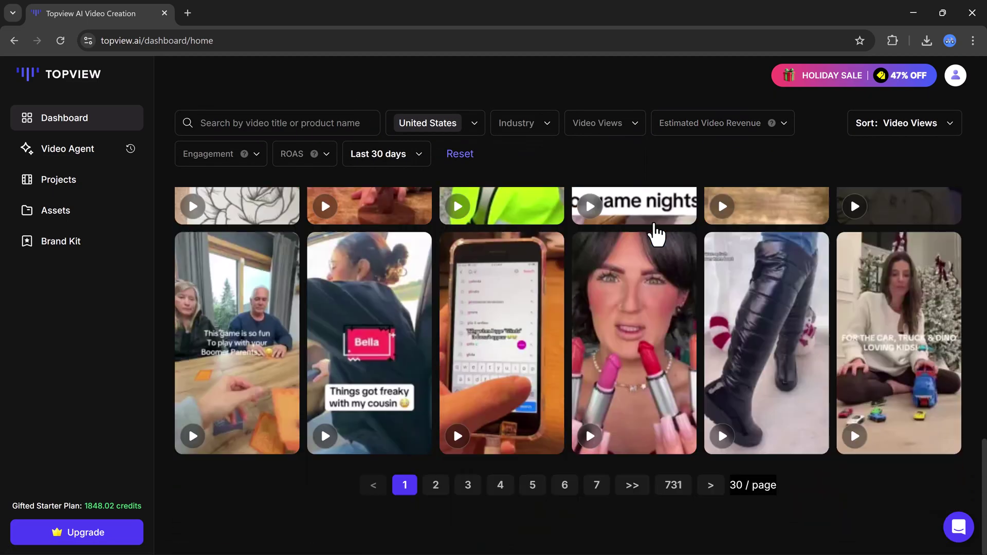
scroll(656, 235, up, 20)
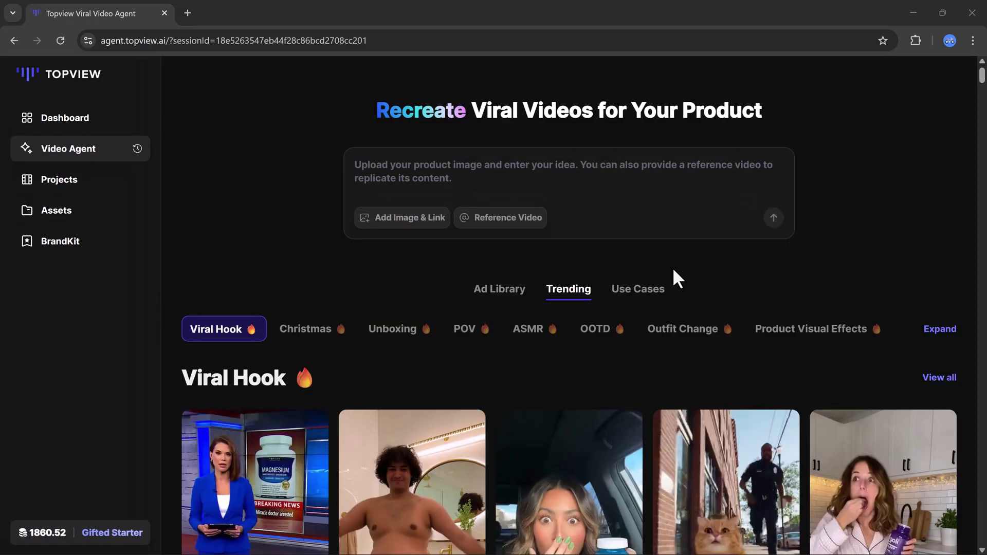
click(521, 160)
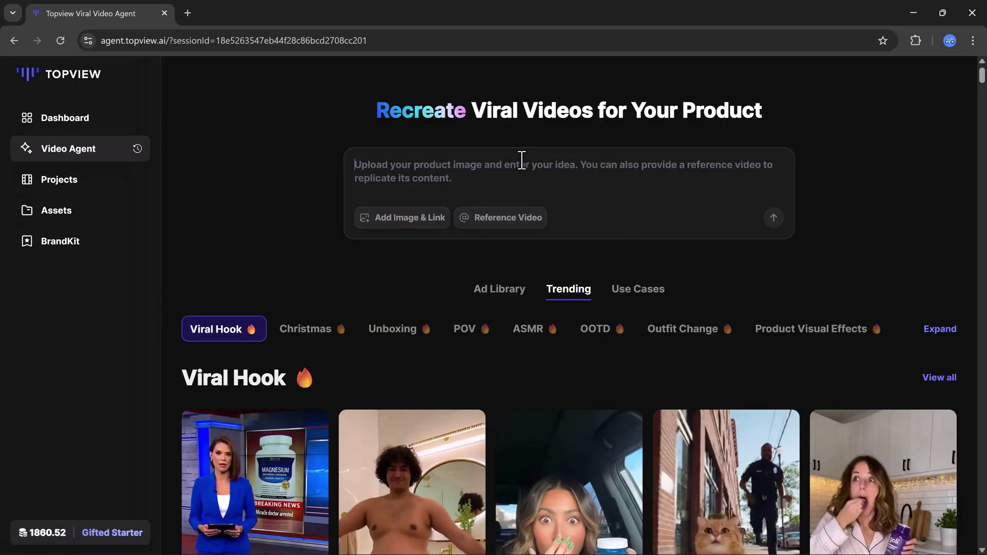
text(Create a fast-paced UGC style product ad, vertical 9:16, natural lighting, clear captions, strong hook in first 3 seconds, TikTok style)
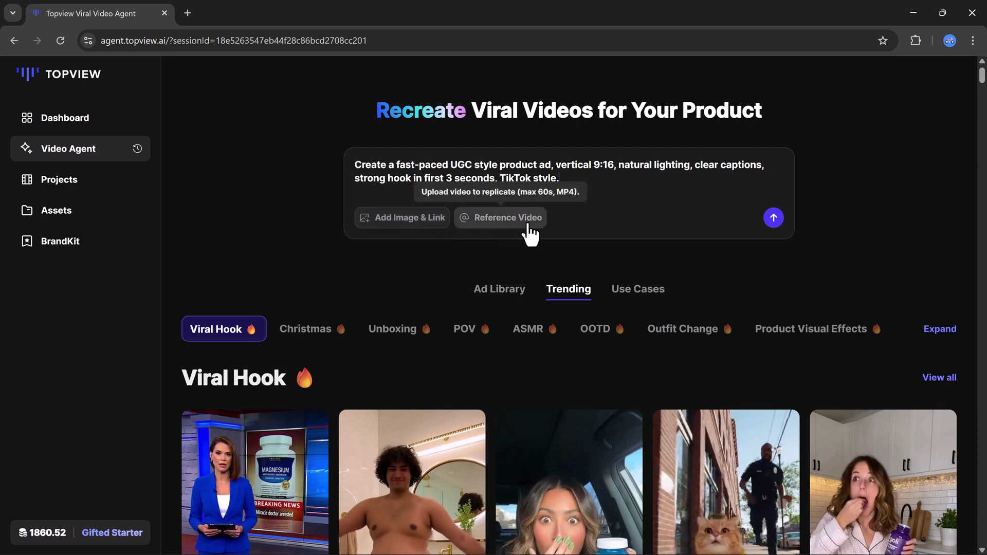
click(773, 218)
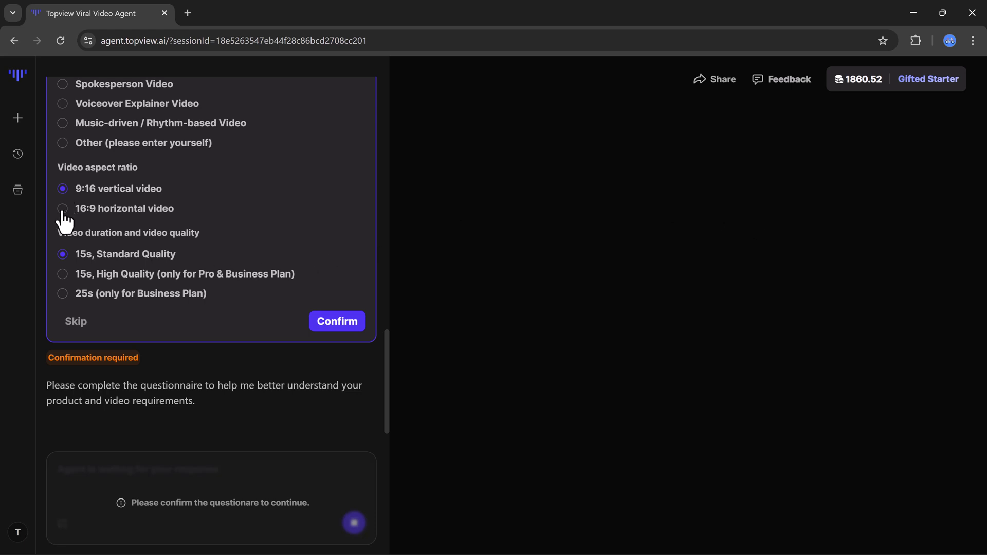
Answer the questionnaire with 9:16 vertical, keeping UGC style and 15s Standard Quality, and confirm.
scroll(65, 222, up, 1)
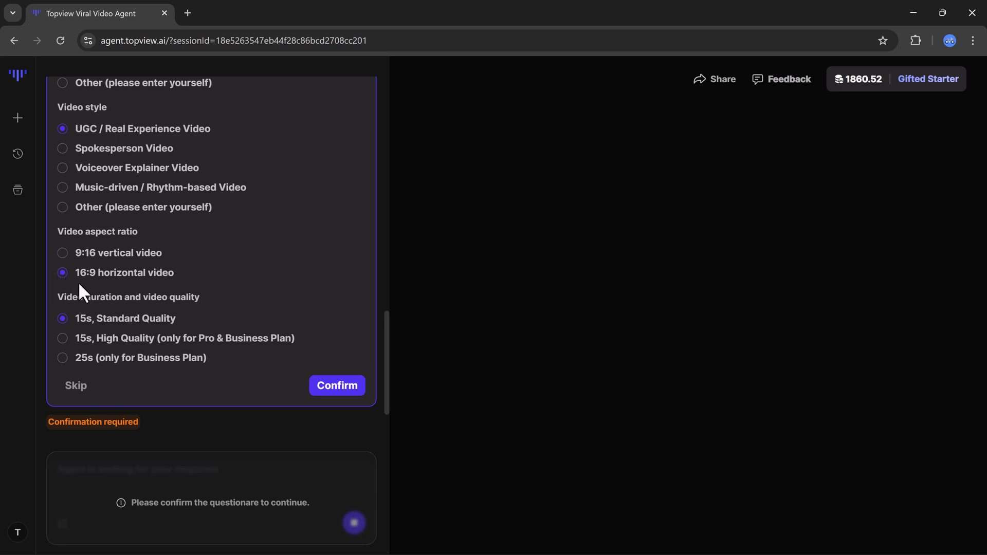
scroll(79, 281, up, 1)
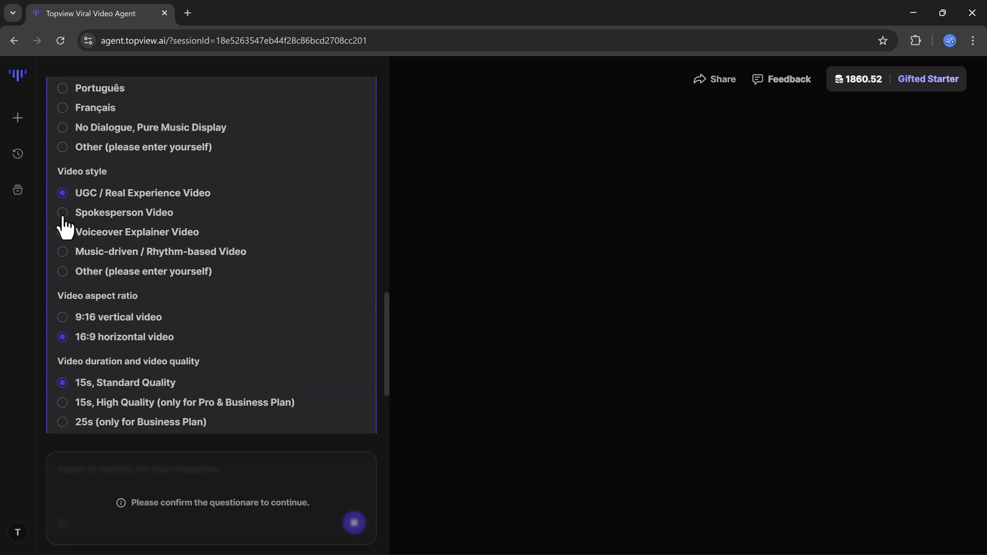
scroll(59, 263, up, 1)
scroll(59, 263, down, 2)
click(59, 263)
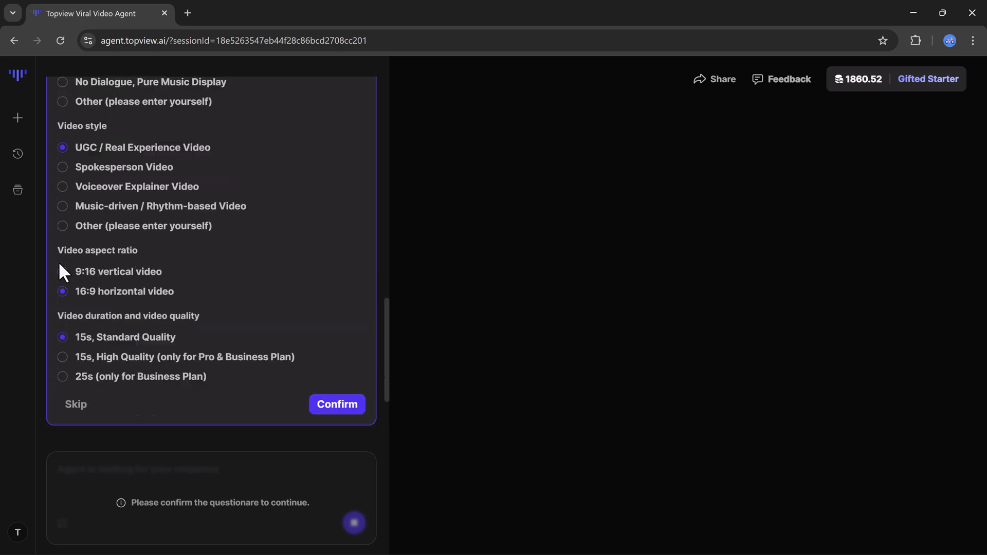
scroll(308, 315, down, 1)
click(340, 321)
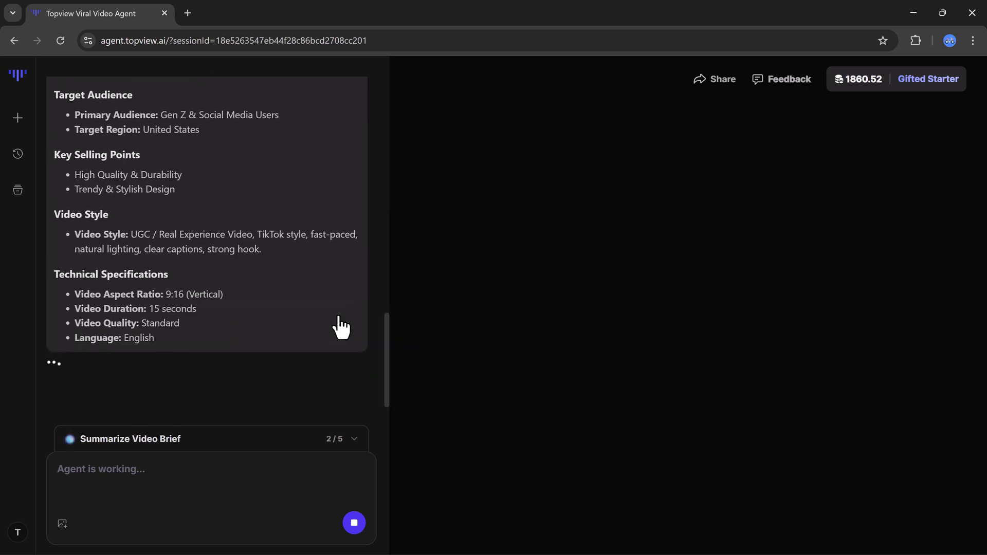
Approve the brief, preview the generated 15-second Video 1, and download it as an MP4.
click(221, 375)
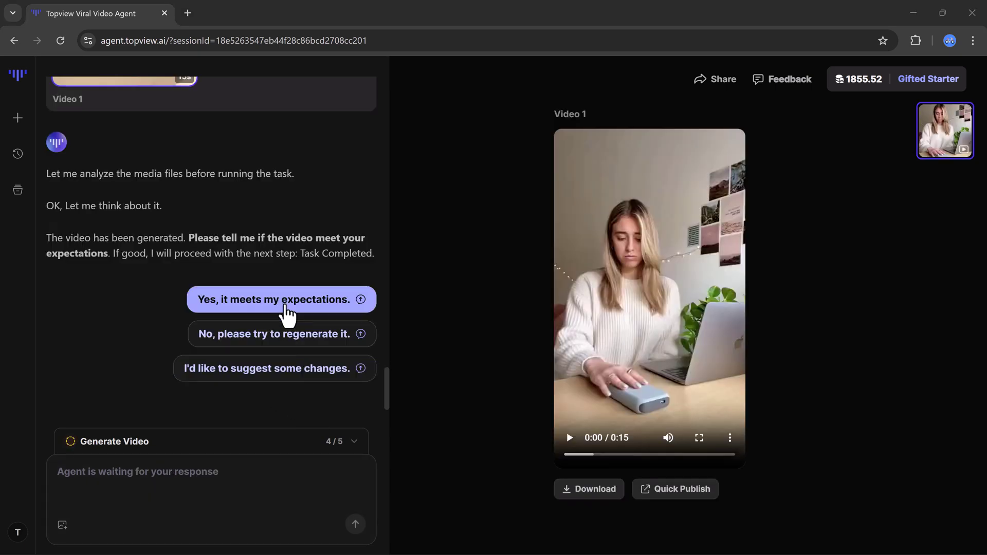
scroll(286, 308, up, 5)
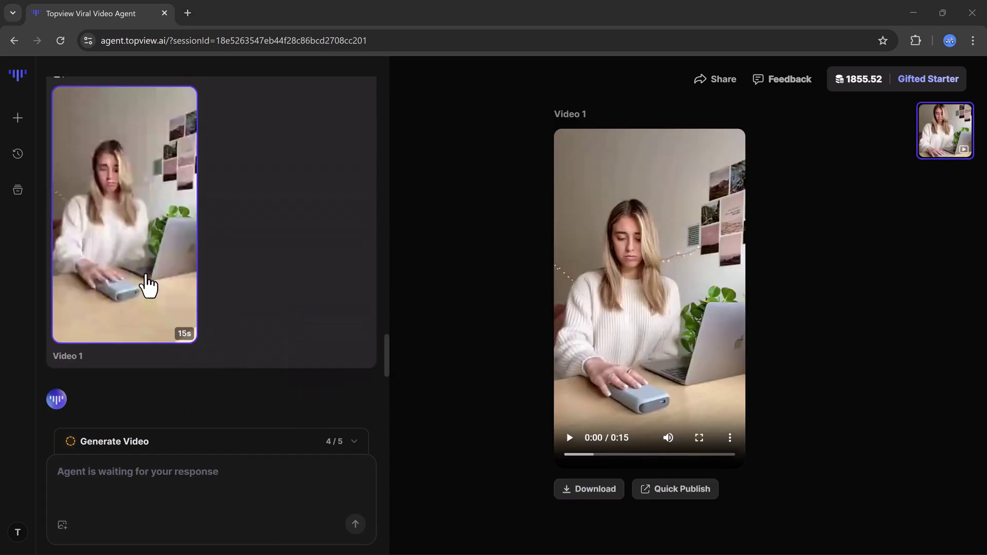
click(569, 438)
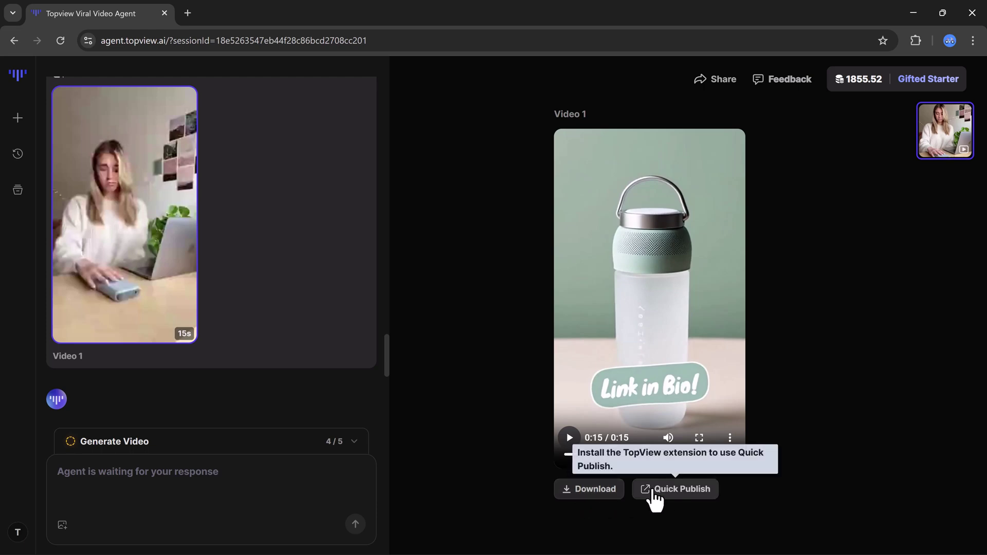
click(592, 491)
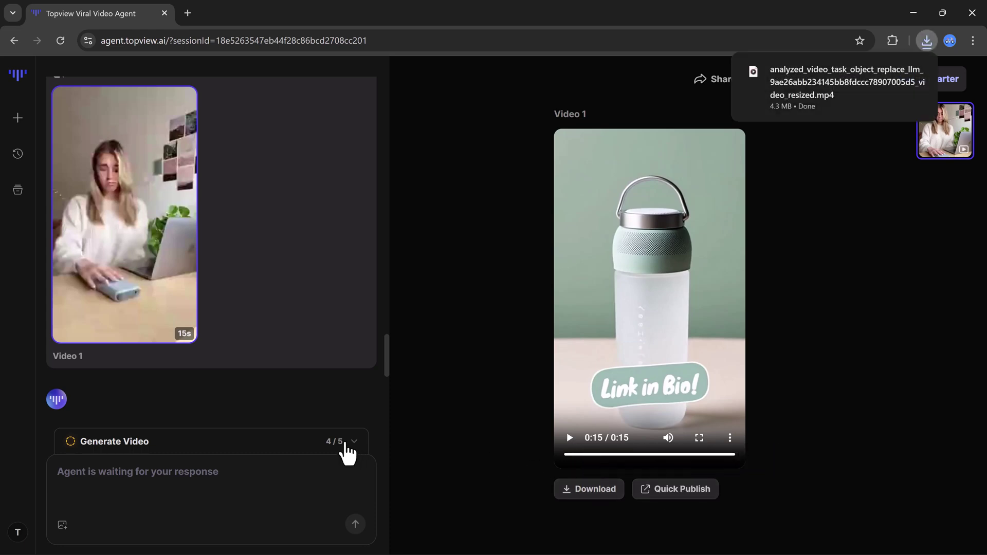
click(352, 449)
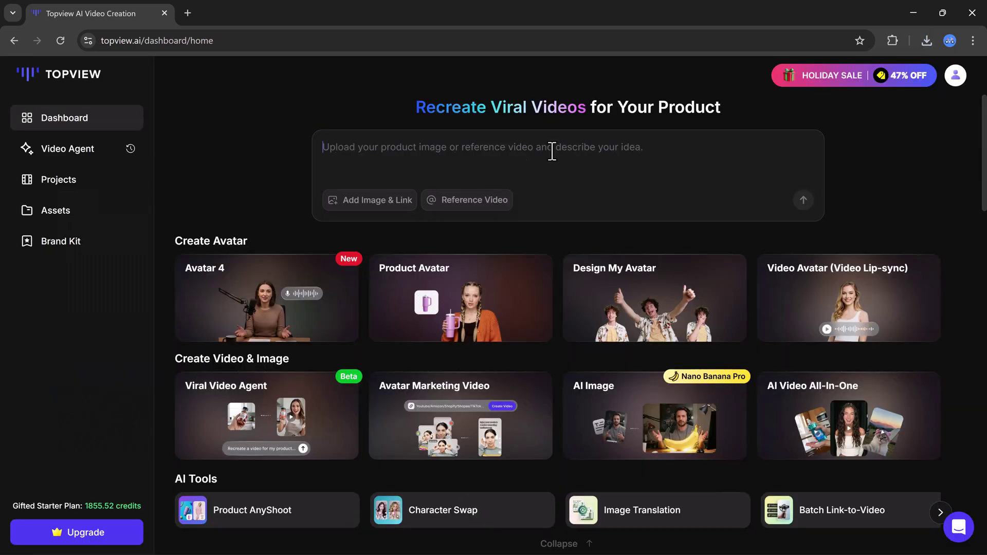
Attach the bag photo and its Amazon product link to a new prompt and send it.
text(https://www.amazon.com/vdp/0774048ca79f4e55a0d6026b772e396c?product=B0BG3CRQWN&ref=cm_sw_cp_r_ib_dt_CsV2Anumg1YCbe)
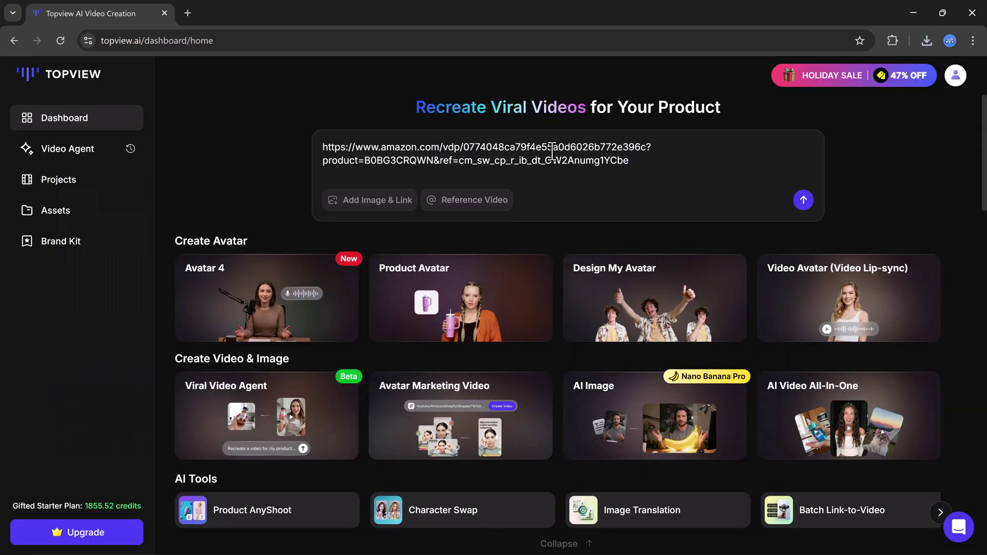
click(371, 206)
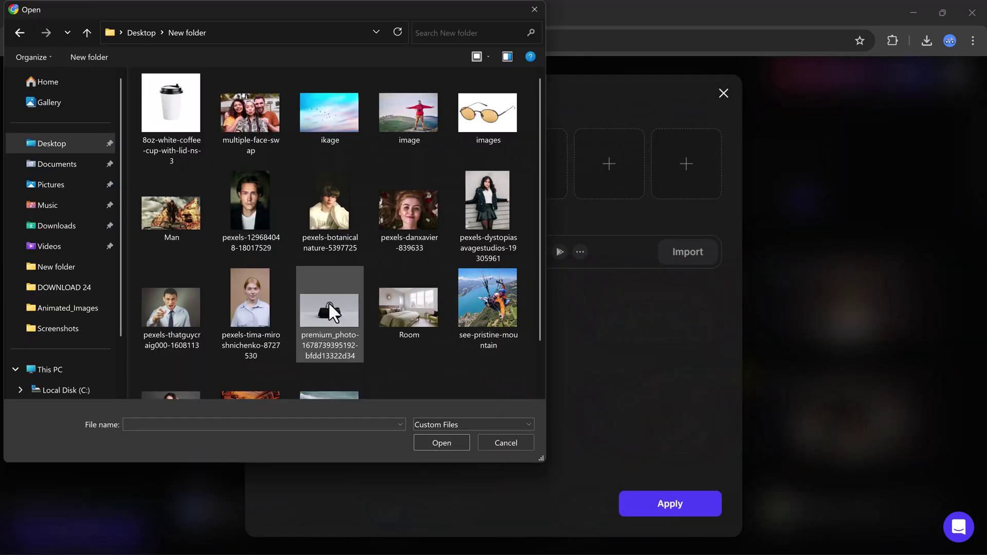
double_click(328, 301)
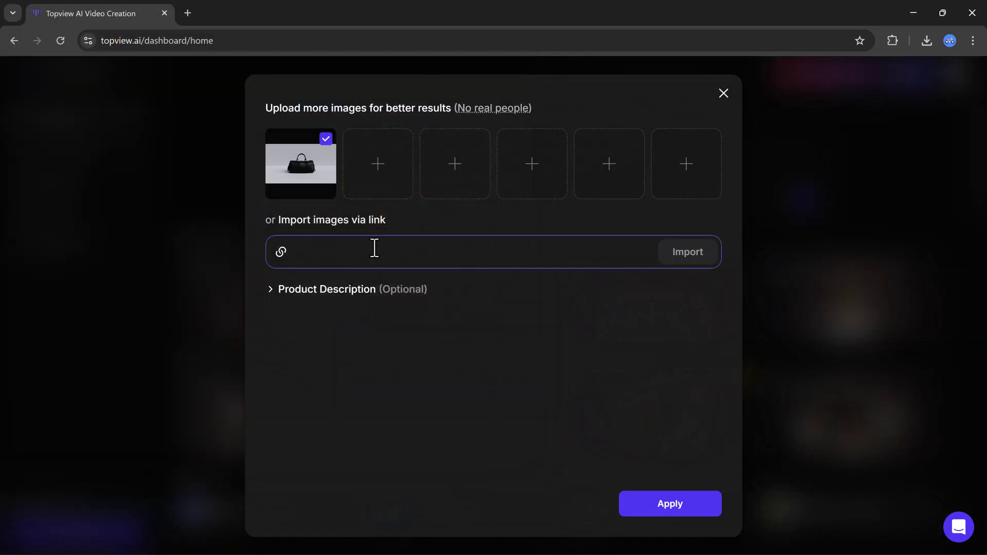
key(ctrl+v)
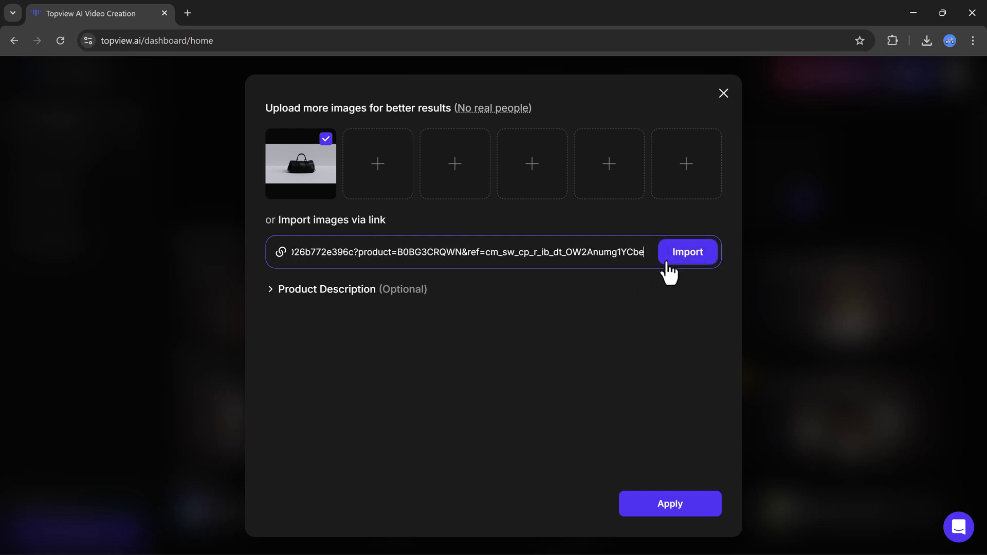
click(676, 504)
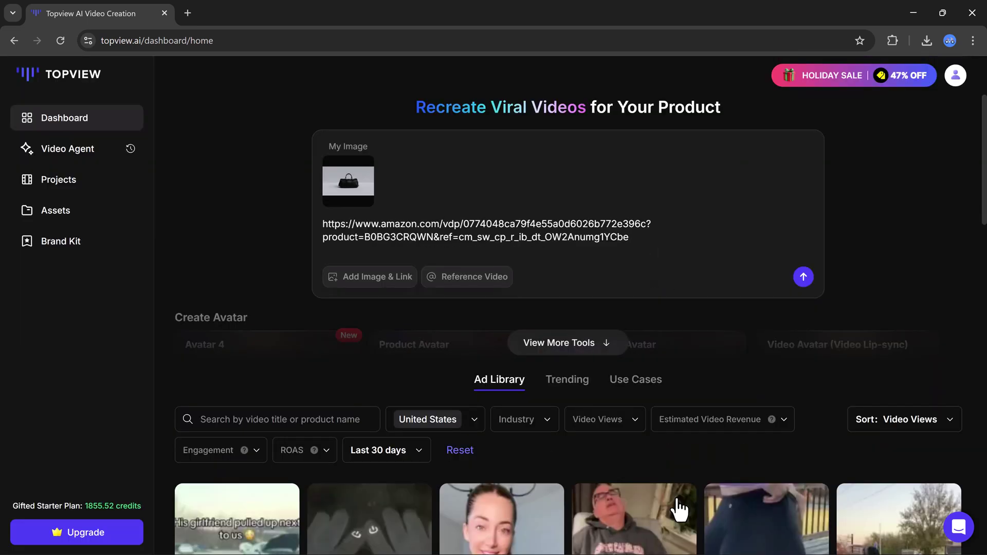
click(801, 280)
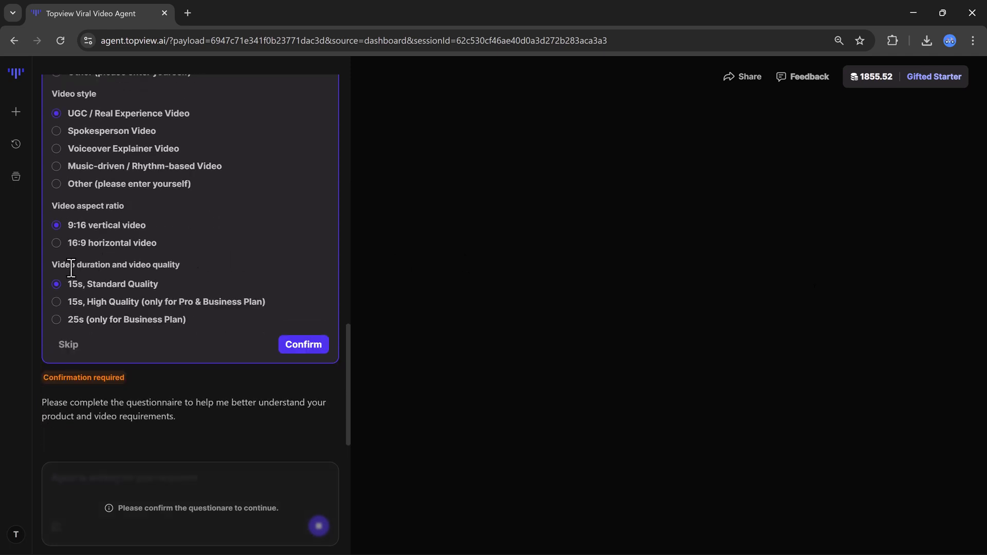
Choose 15s High Quality and the Spokesperson Video style in the questionnaire, then confirm.
click(57, 302)
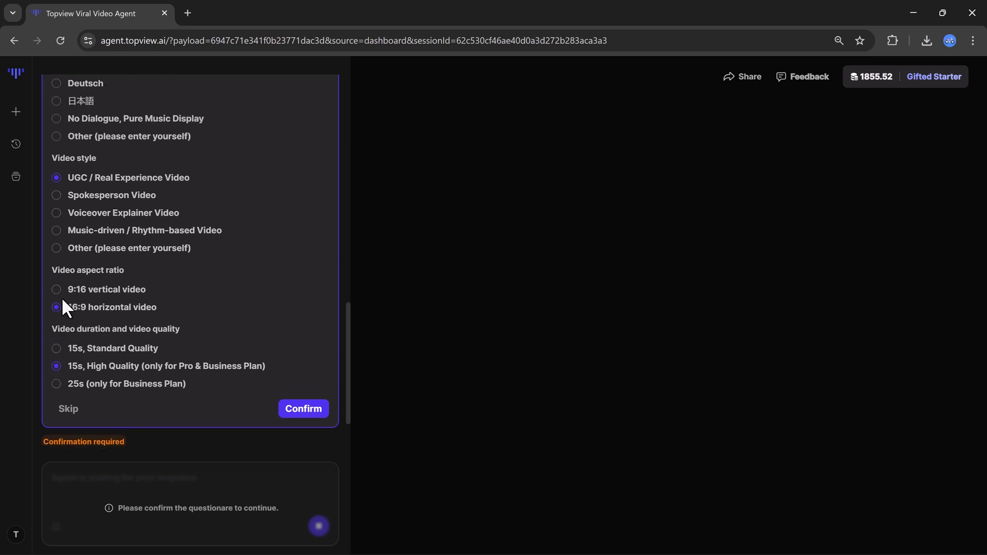
scroll(61, 297, up, 4)
scroll(62, 298, up, 3)
scroll(62, 298, down, 4)
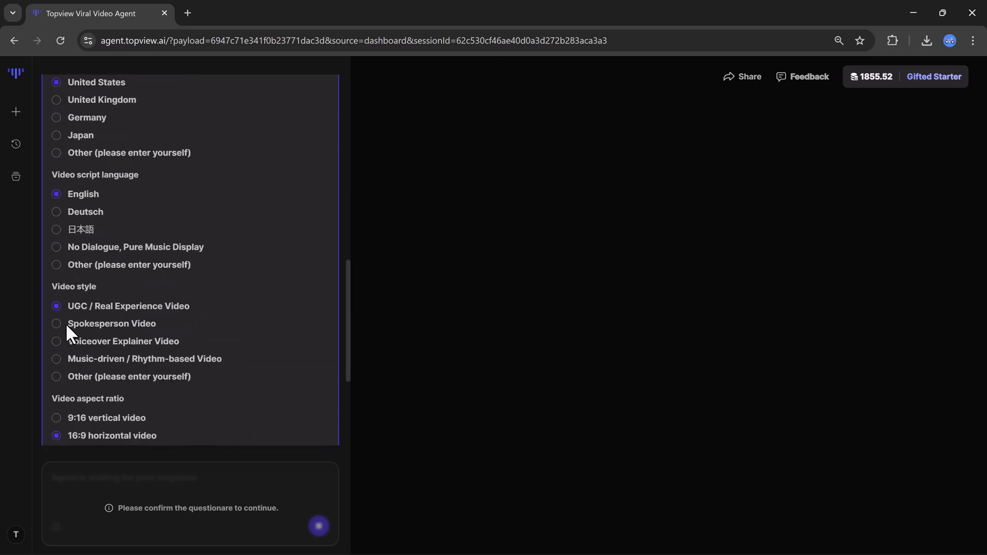
scroll(58, 226, down, 3)
click(57, 195)
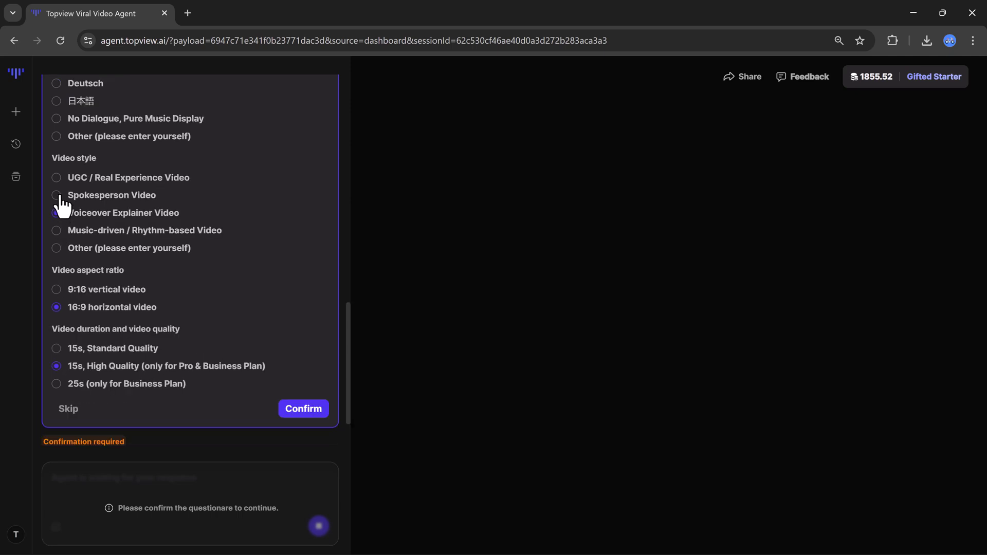
click(58, 195)
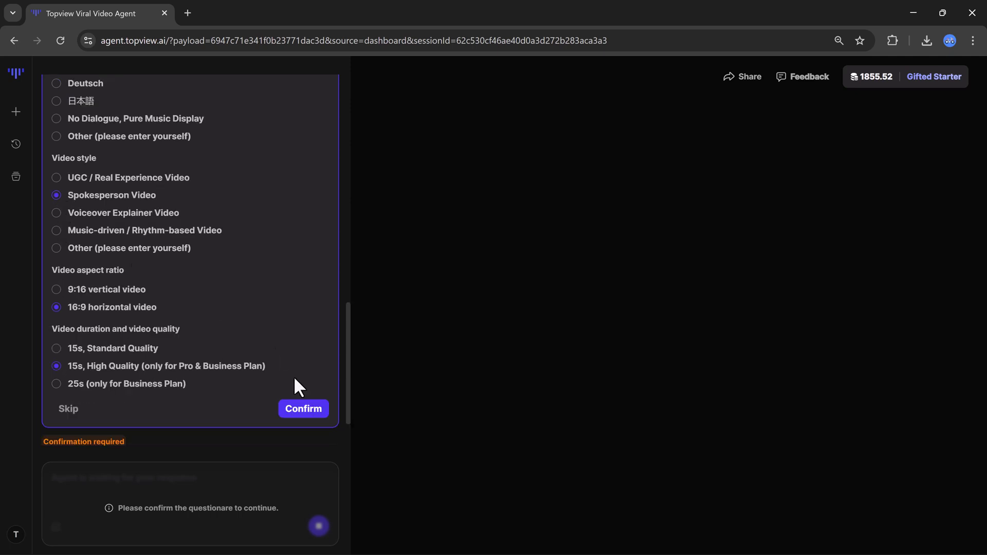
click(303, 410)
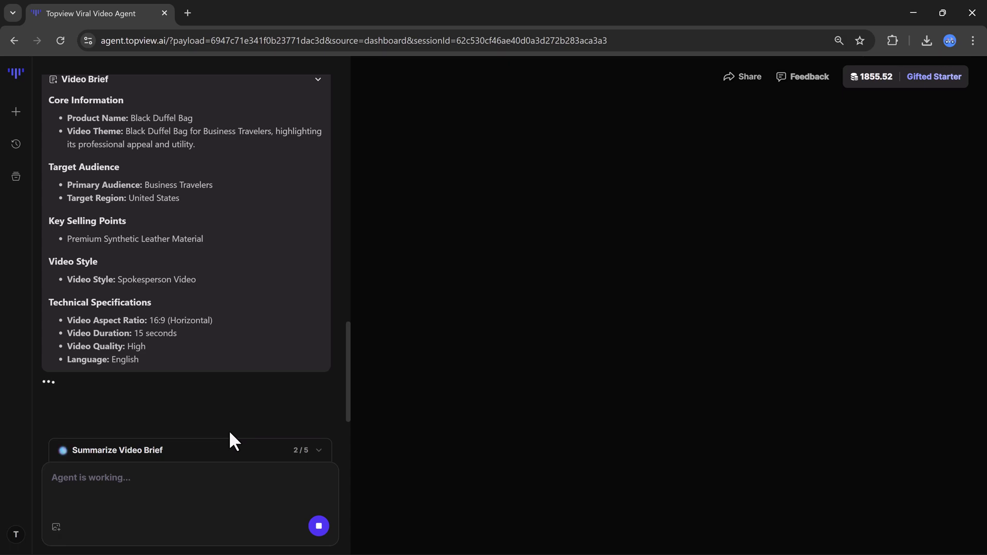
Approve the storyboard, then play and replay the generated 14-second duffel bag video.
click(242, 387)
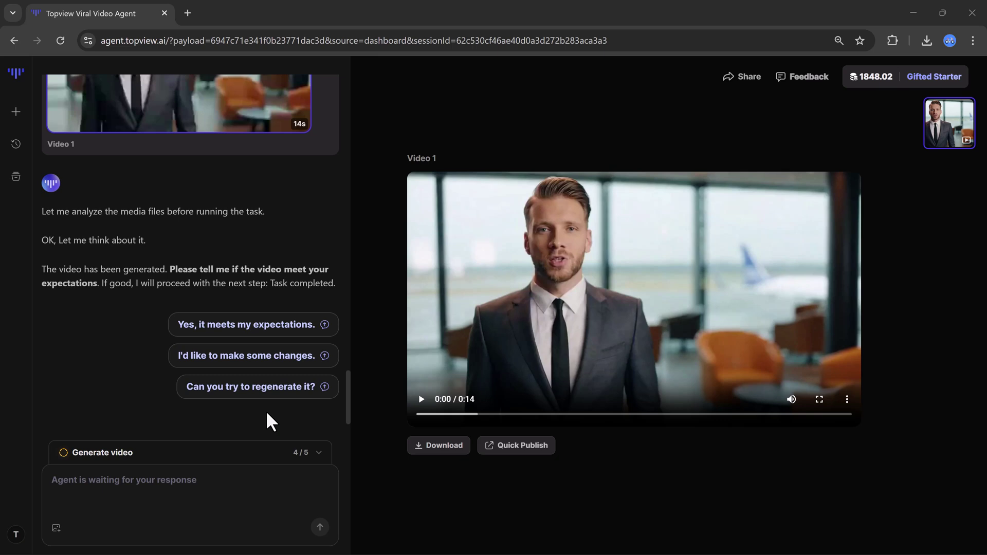
click(417, 405)
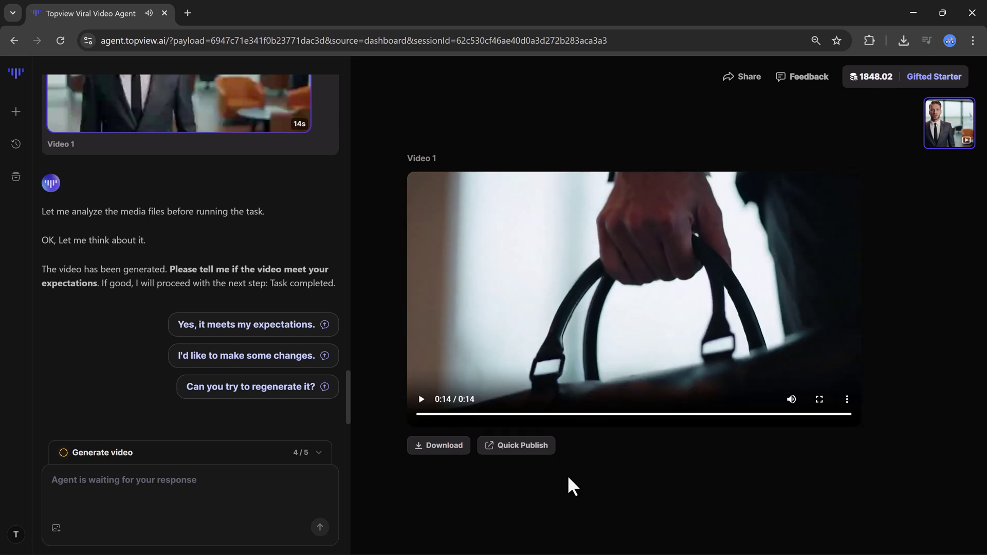
click(420, 400)
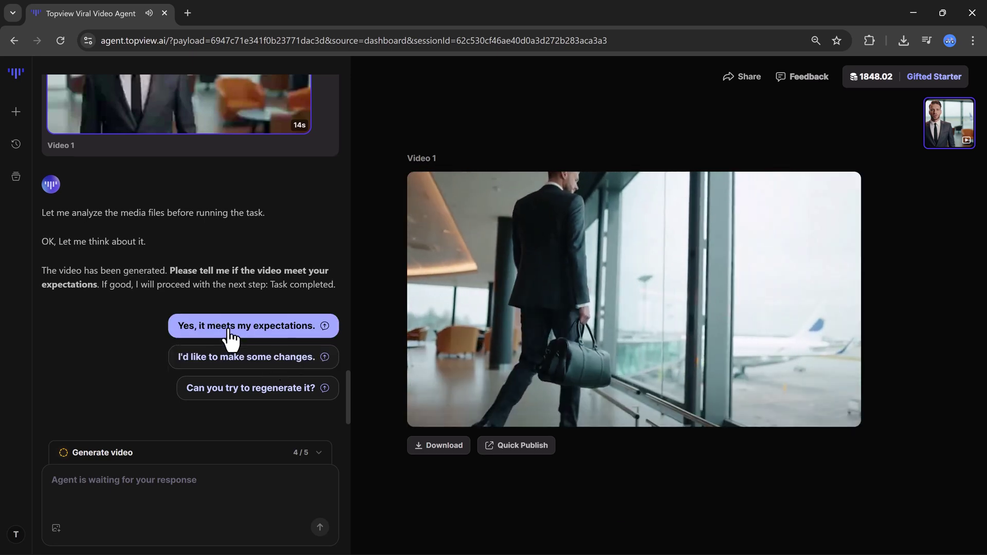
scroll(231, 338, up, 10)
scroll(228, 334, up, 10)
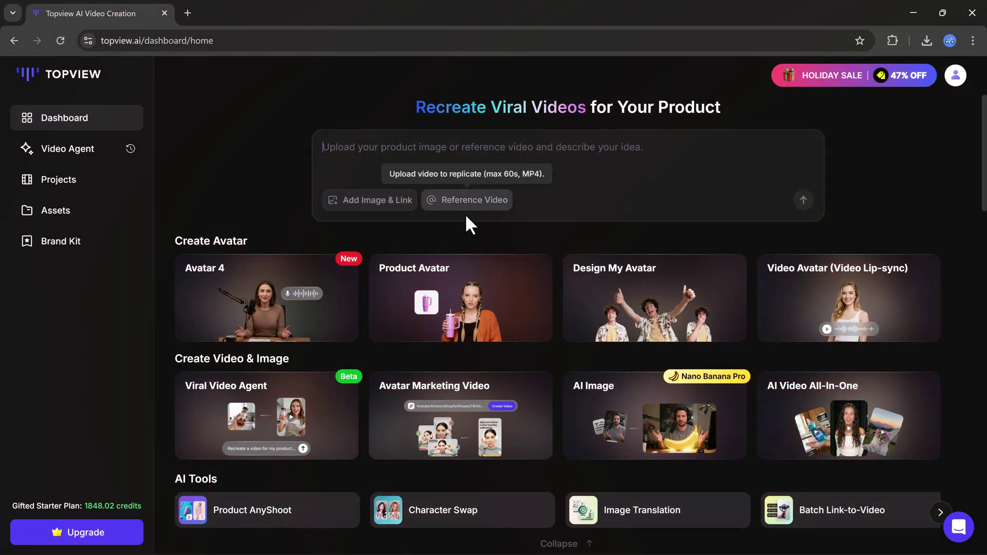
Scroll down the dashboard to browse the Ad Library's trending product ad videos.
scroll(457, 219, down, 2)
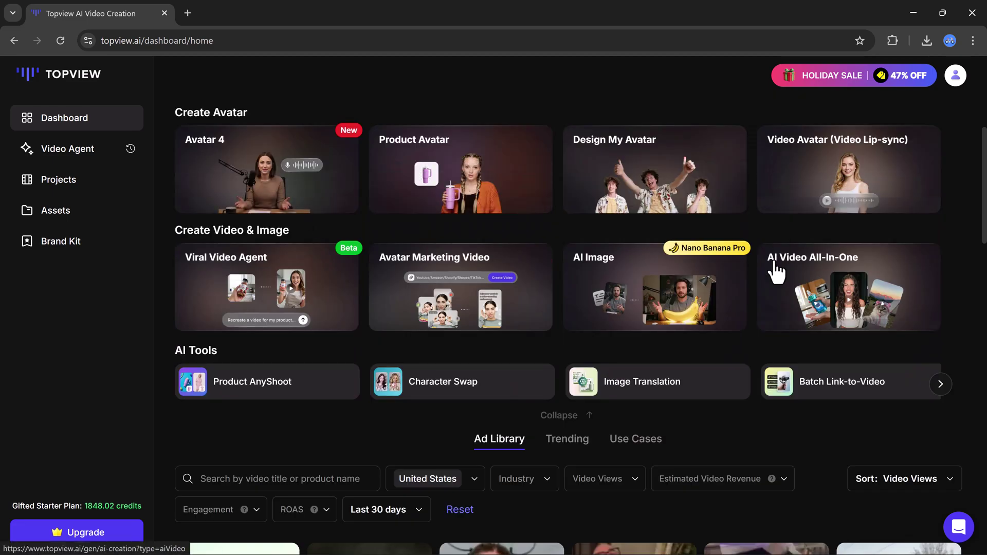
scroll(776, 272, down, 4)
scroll(655, 234, down, 2)
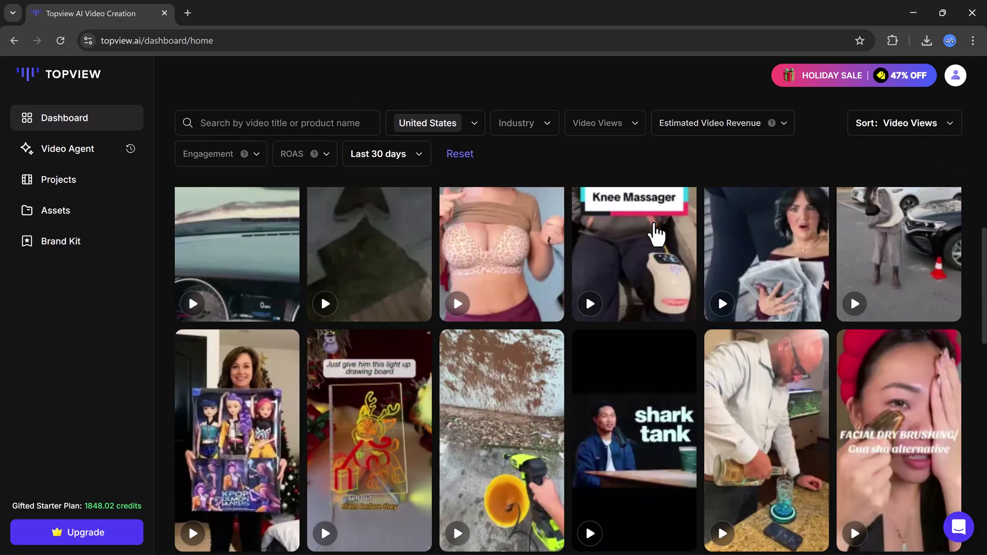
scroll(656, 234, down, 5)
scroll(655, 234, down, 5)
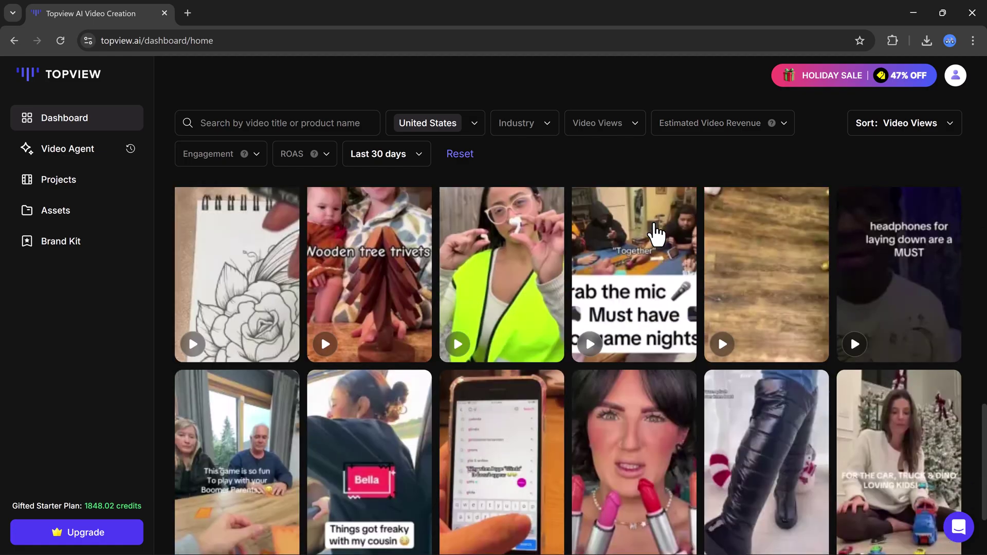